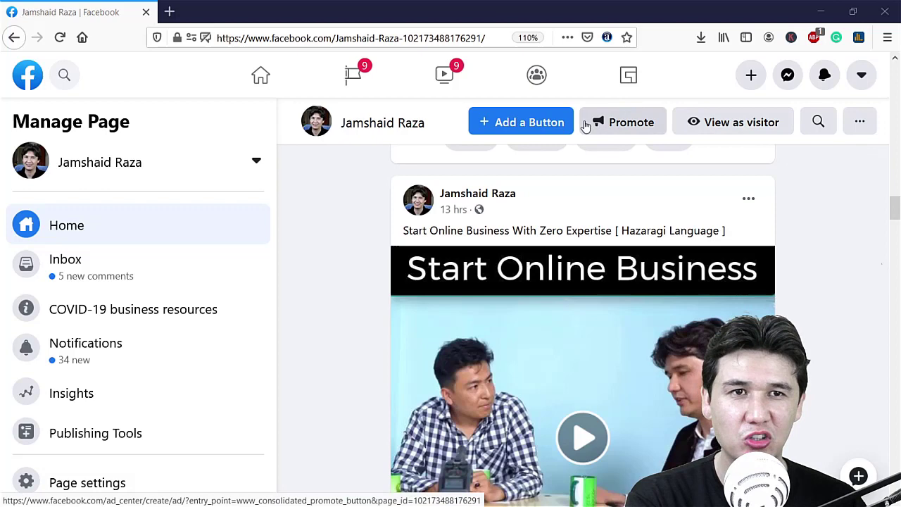
Reduce the browser's page zoom by one level.
scroll(325, 312, "down", 1)
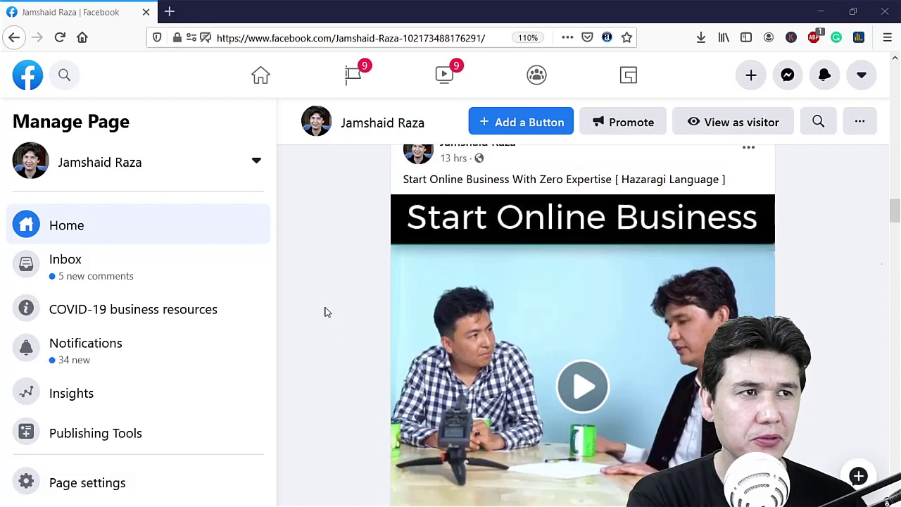
scroll(325, 312, "up", 1)
left_click(887, 37)
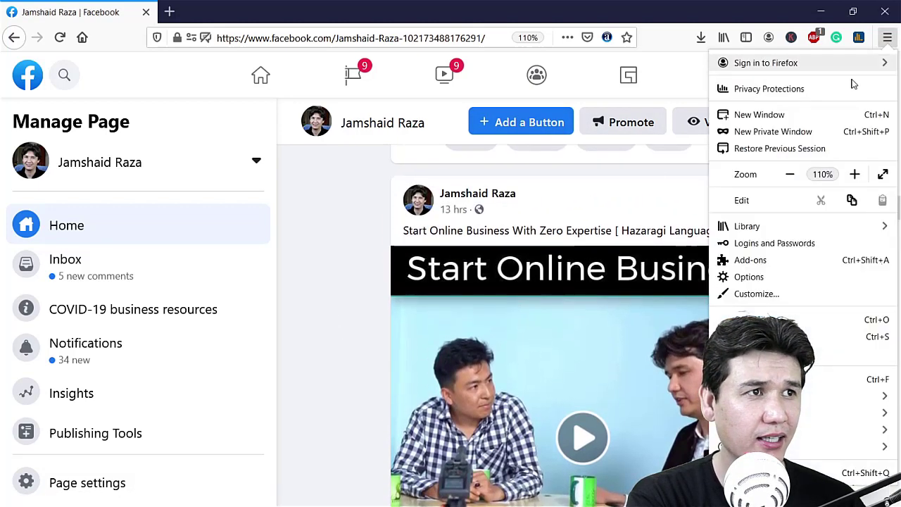
left_click(790, 173)
left_click(344, 205)
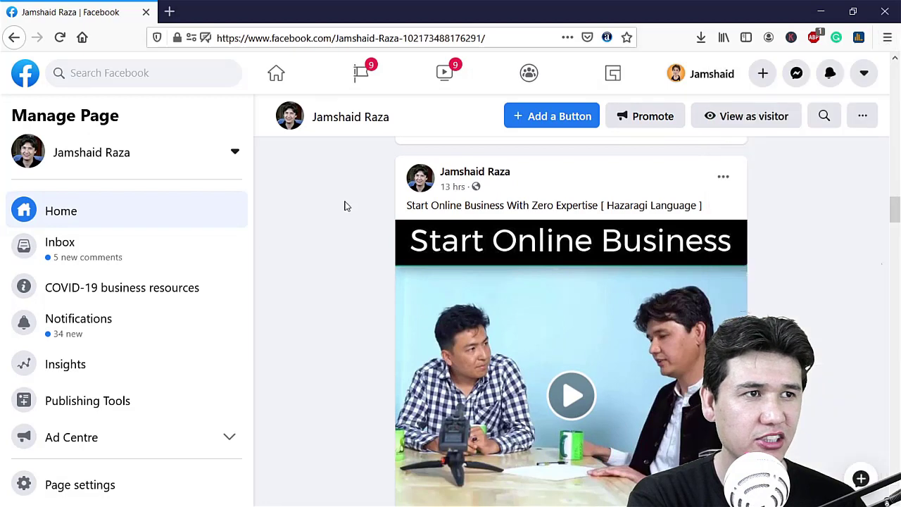
Check the edit options of the "Start Online Business With Zero Expertise" post and close them without changes.
scroll(344, 205, "down", 2)
scroll(344, 205, "up", 2)
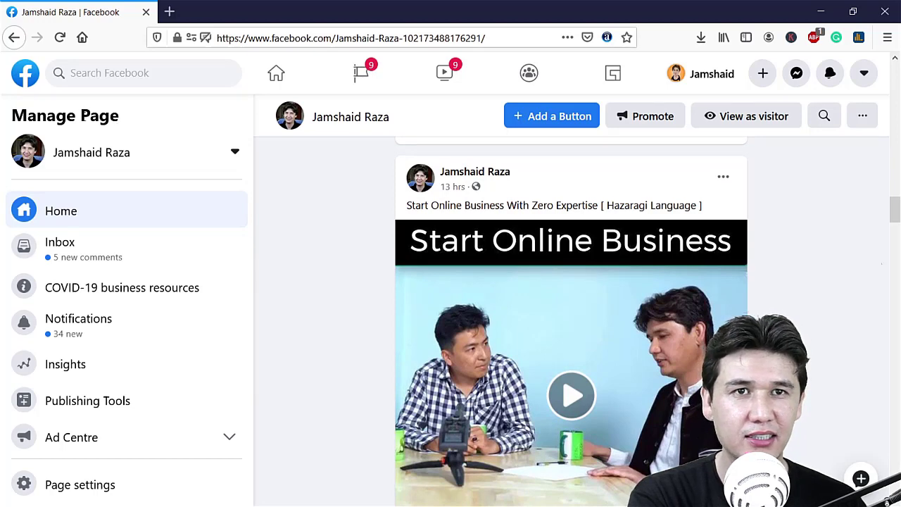
left_click(722, 178)
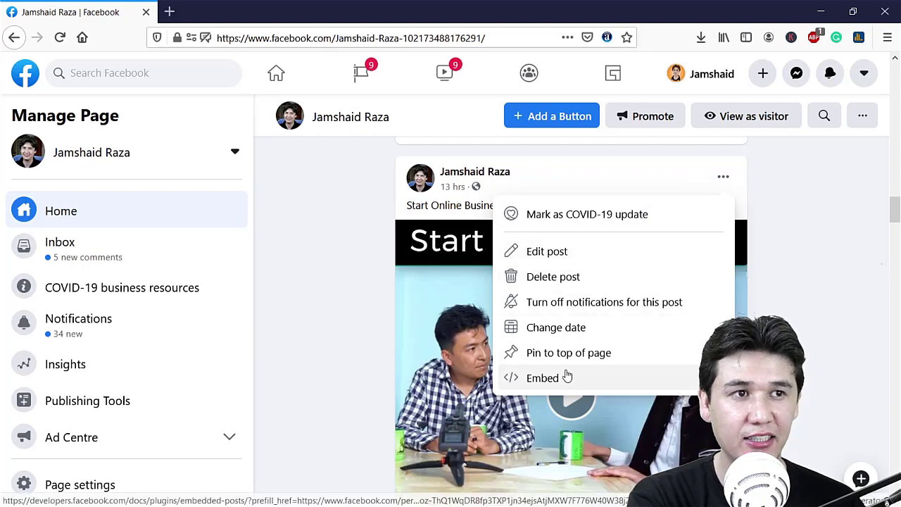
left_click(553, 251)
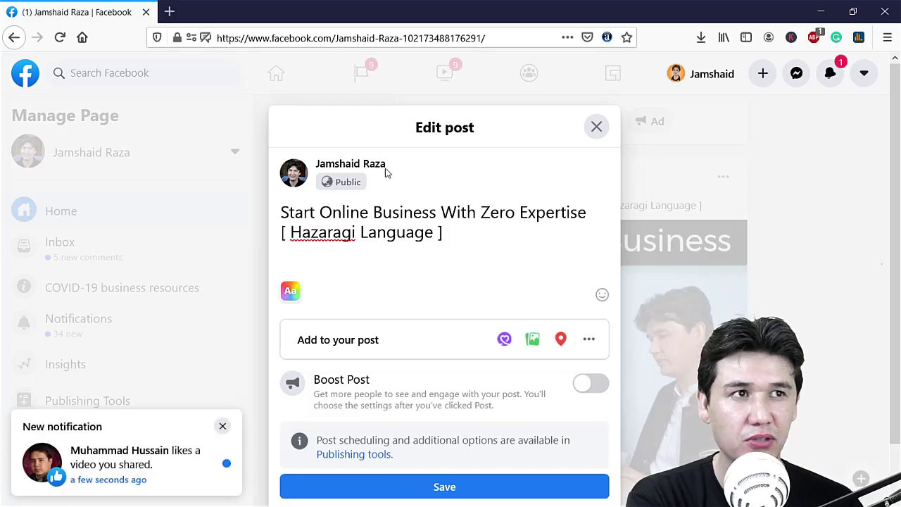
left_click(599, 129)
Briefly play the post's video and view the player's quality settings.
scroll(330, 272, "down", 2)
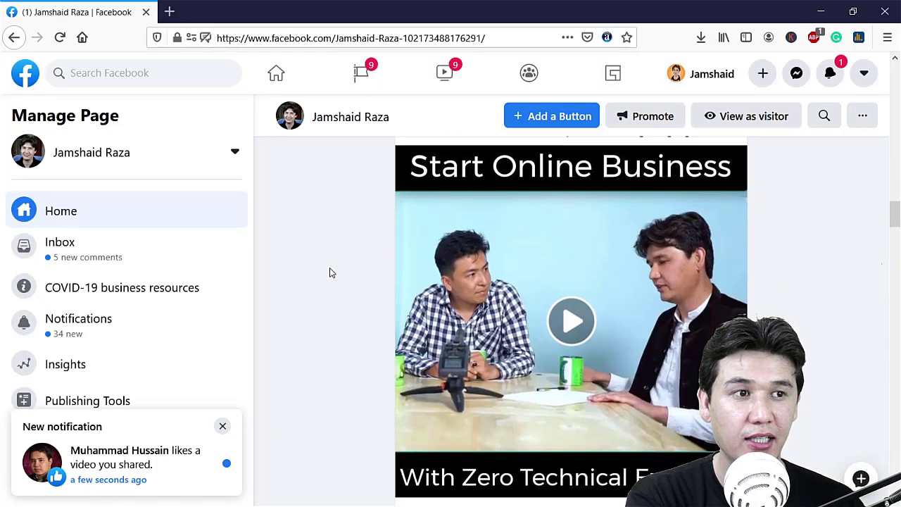
scroll(329, 272, "down", 1)
left_click(399, 415)
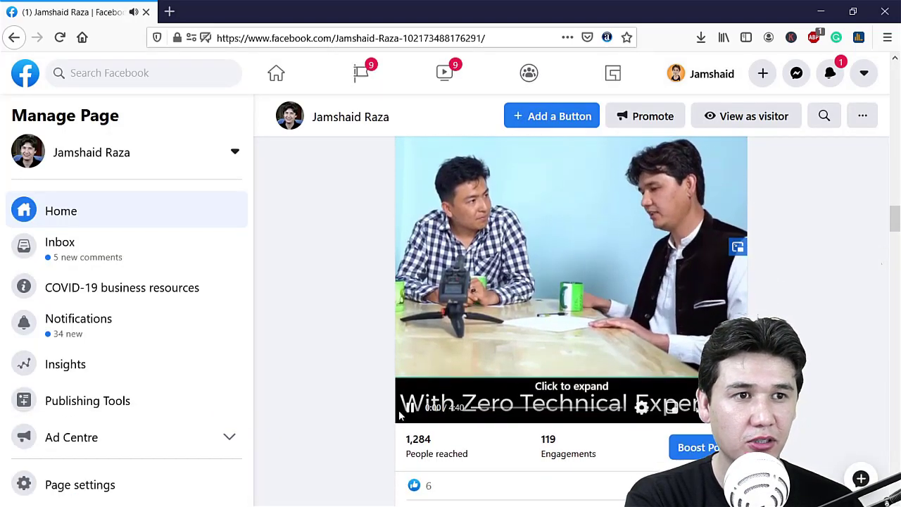
left_click(642, 407)
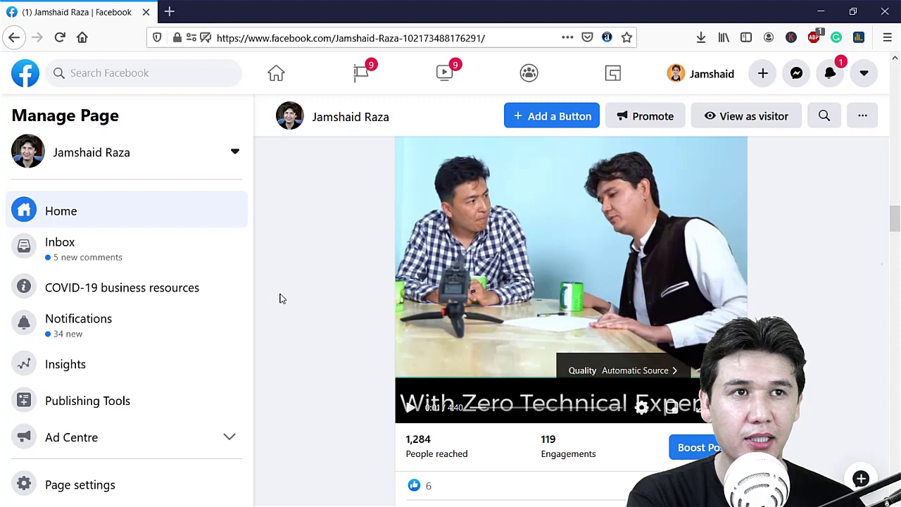
Return to the page header and open the page's Videos section.
scroll(279, 298, "up", 4)
scroll(280, 299, "up", 10)
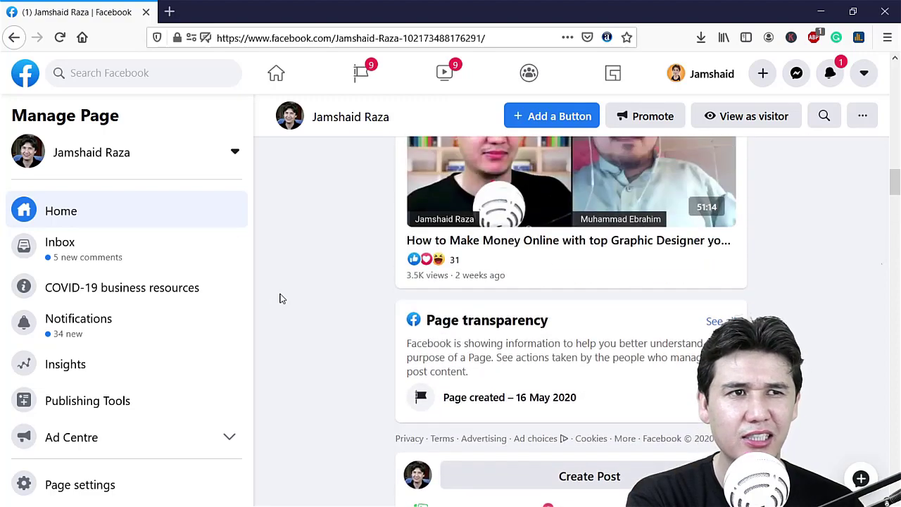
scroll(279, 299, "up", 15)
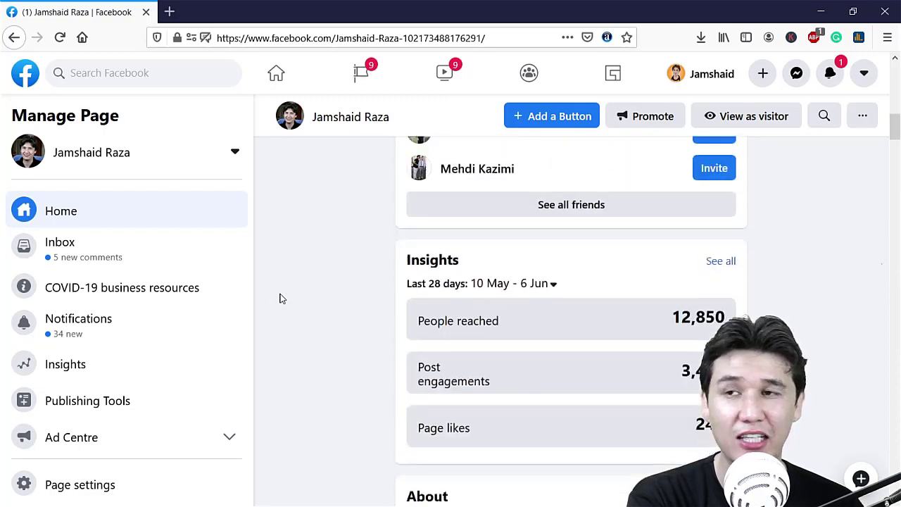
scroll(281, 297, "down", 1)
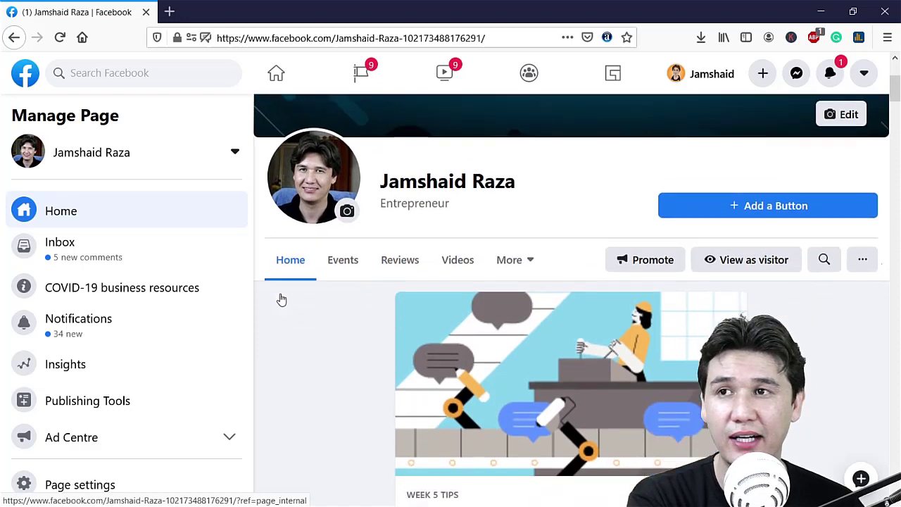
left_click(456, 237)
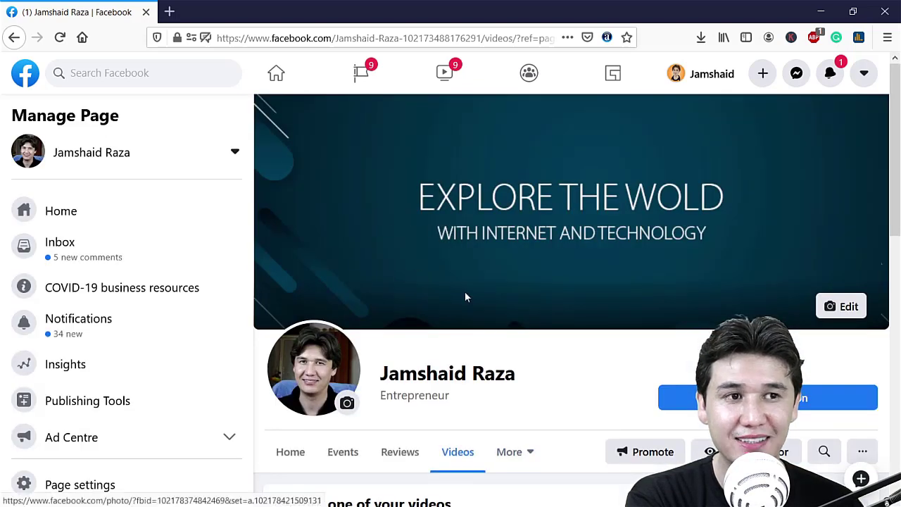
Open the Video Library from the options of the All Videos section.
scroll(464, 296, "down", 2)
scroll(525, 281, "down", 1)
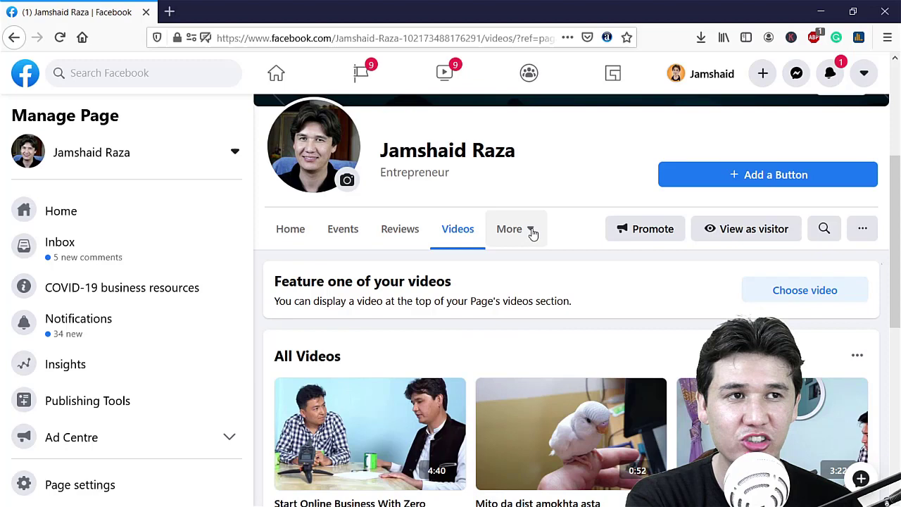
left_click(531, 231)
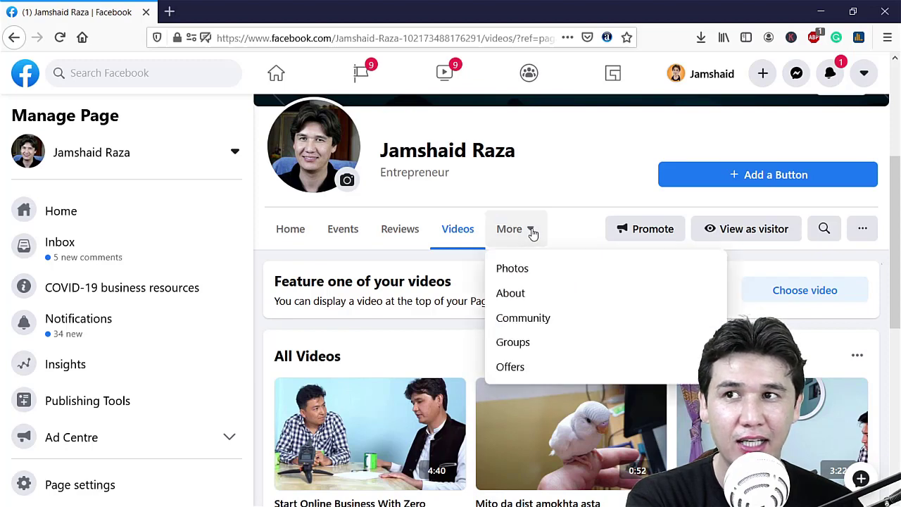
left_click(460, 232)
scroll(425, 271, "down", 3)
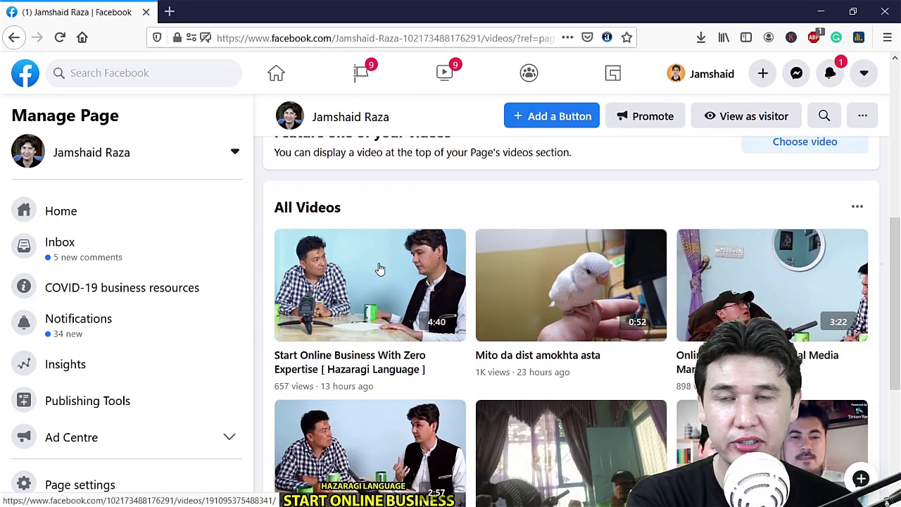
left_click(858, 210)
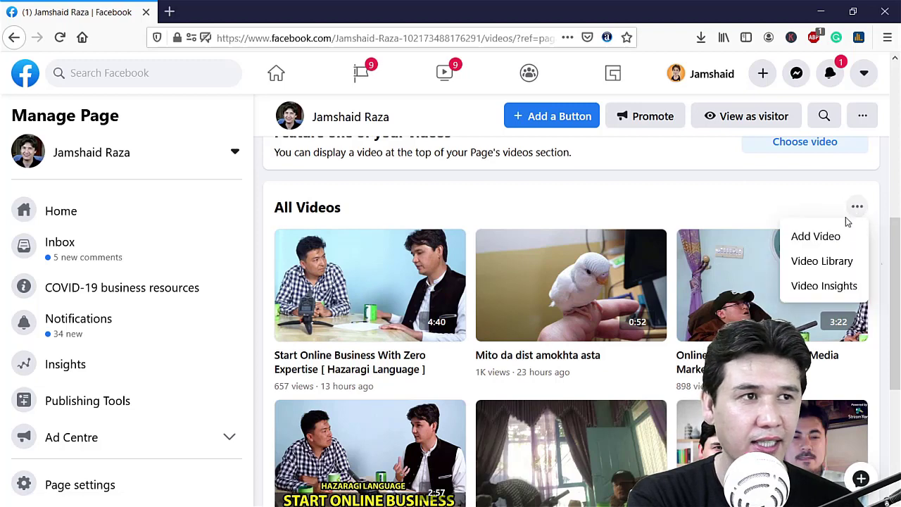
left_click(817, 261)
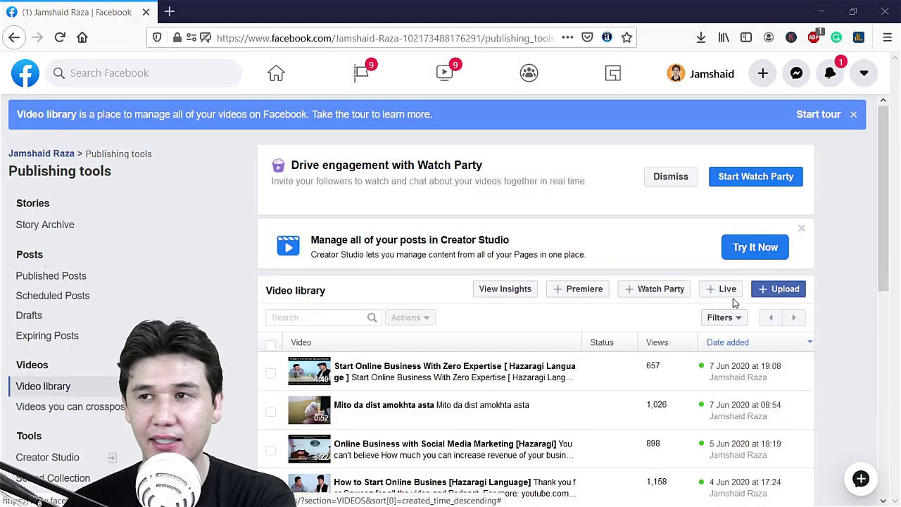
Open the video "Start Online Business With Zero Expertise [ Hazaragi Language ]" for editing and review its title and description.
scroll(601, 289, "down", 1)
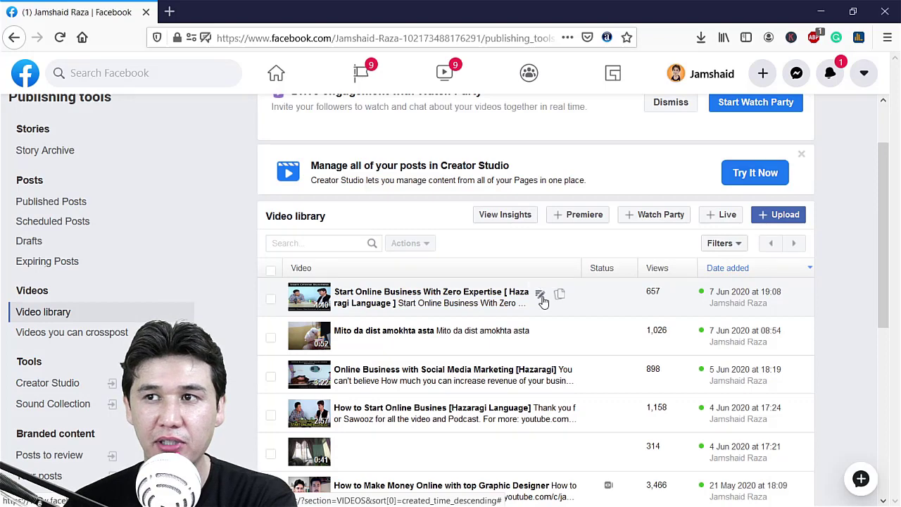
left_click(539, 295)
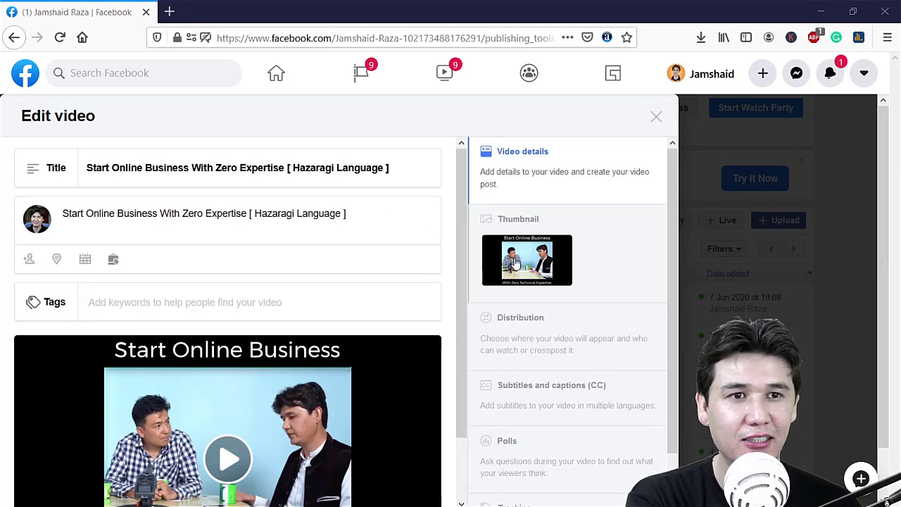
left_click_drag(134, 168, 318, 169)
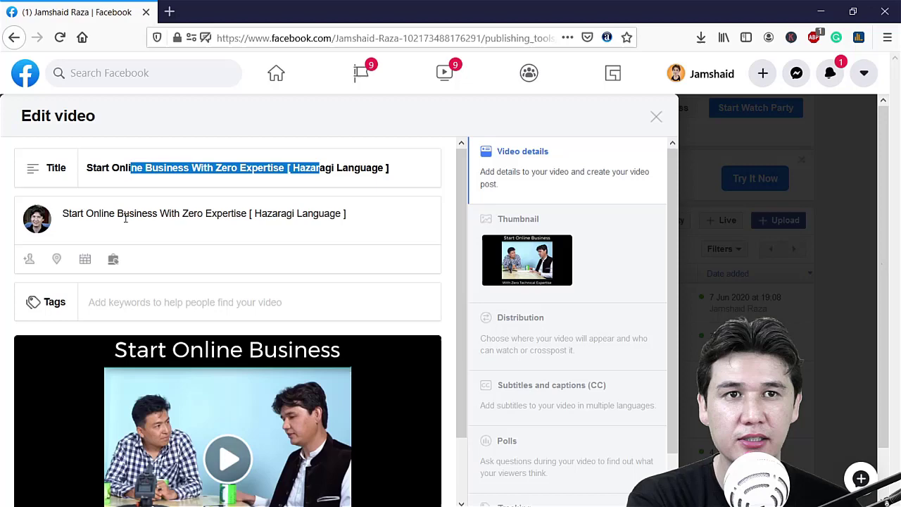
left_click_drag(62, 213, 279, 213)
Open the video's thumbnail settings and view the auto-generated, custom image and video frame options.
left_click(549, 266)
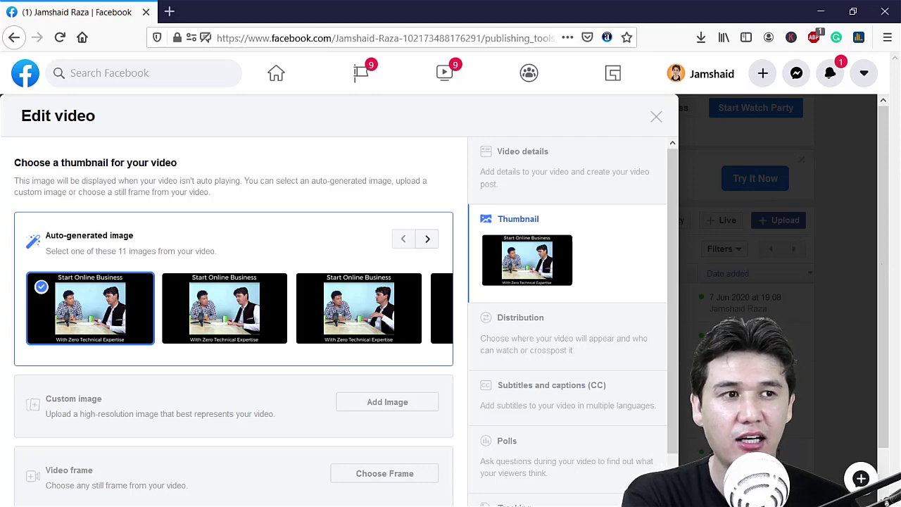
scroll(623, 368, "down", 1)
scroll(623, 368, "down", 1)
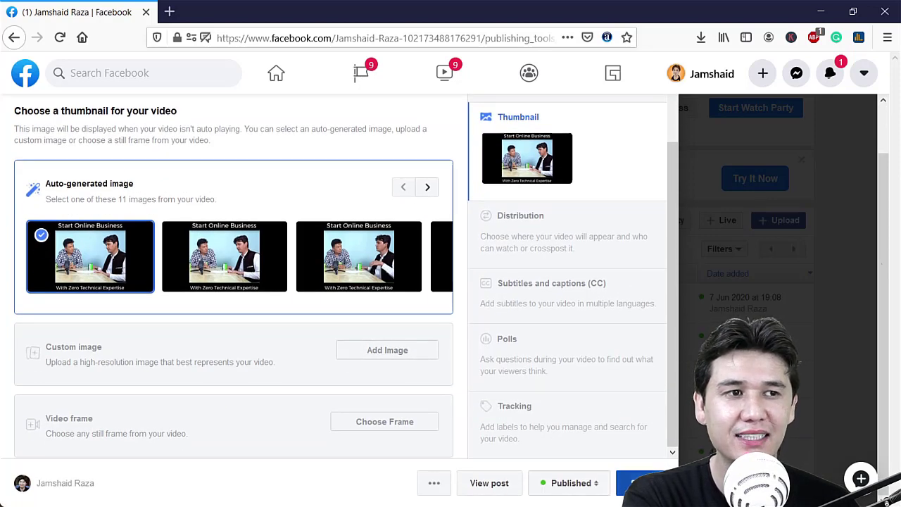